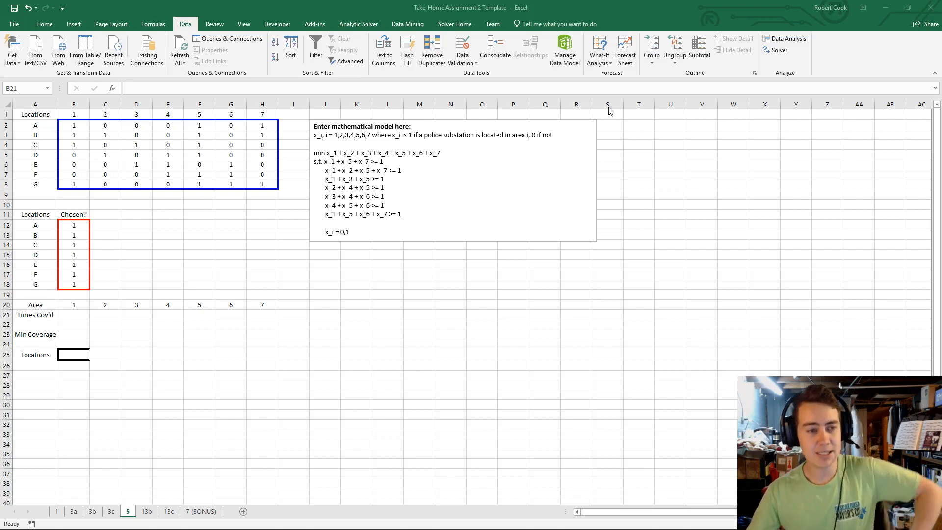
Examine the 0/1 coverage matrix in B2:H8, checking the row for location A and the column for area 1
drag(71, 134, 147, 136)
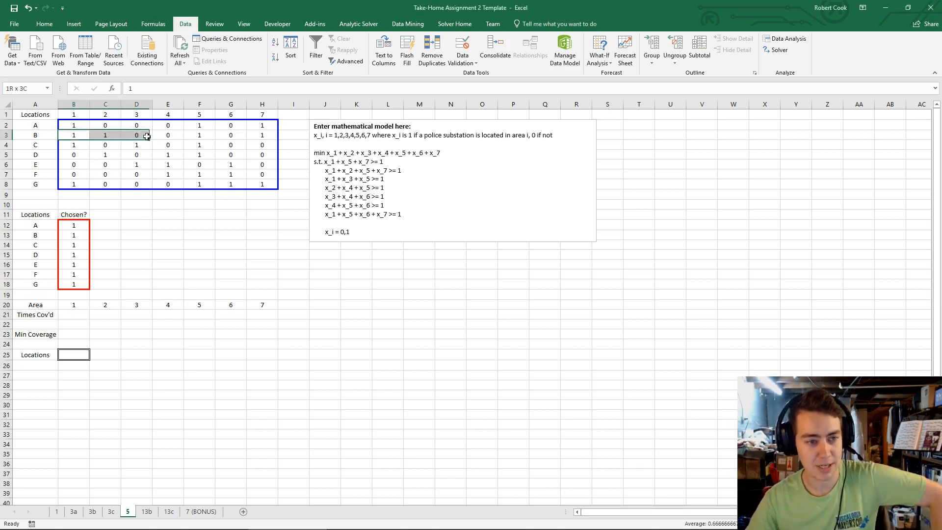
drag(63, 126, 254, 186)
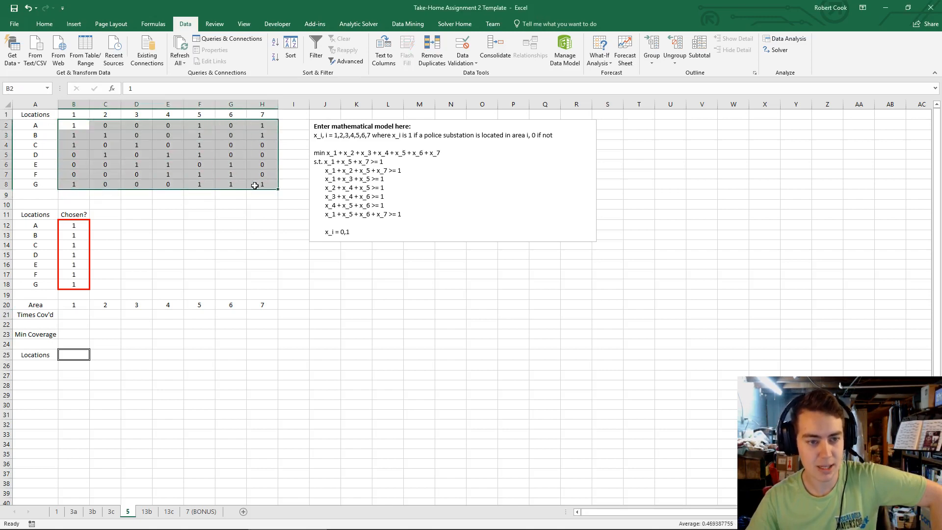
drag(194, 224, 241, 244)
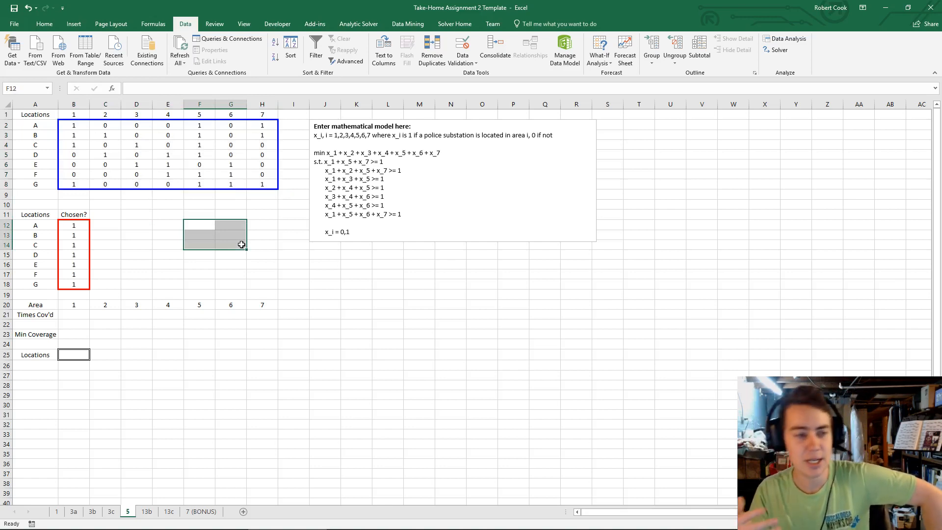
click(80, 125)
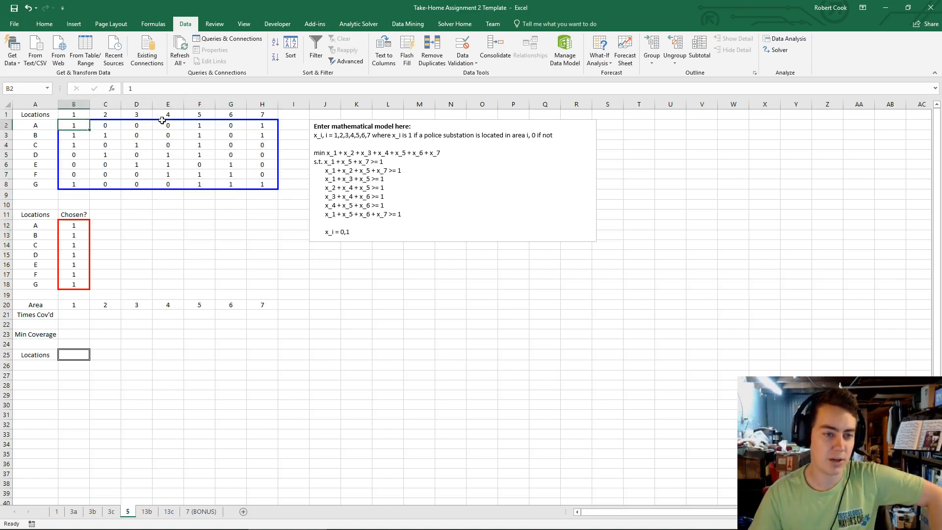
click(199, 127)
click(271, 127)
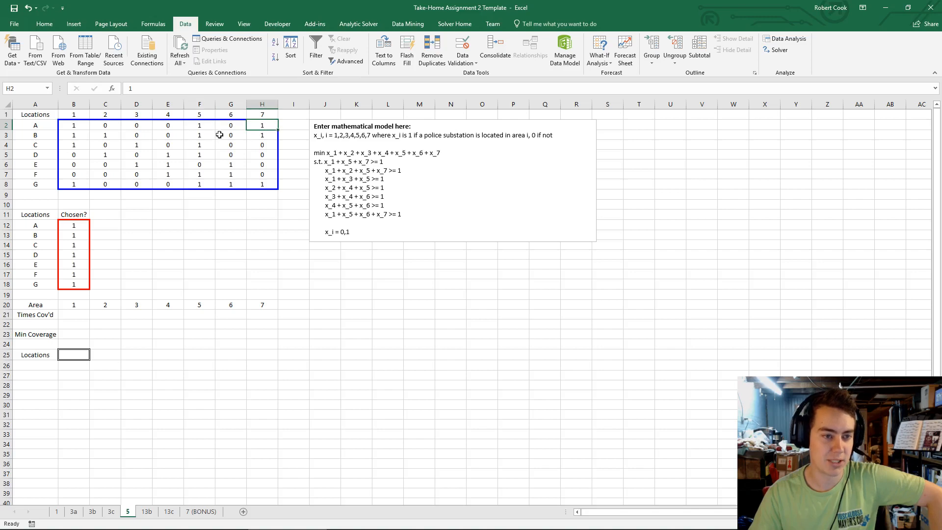
click(74, 126)
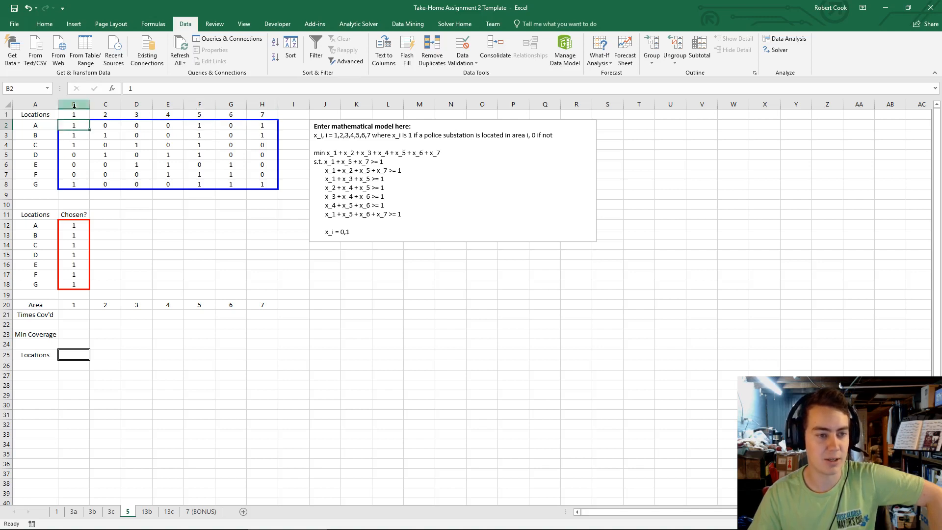
drag(75, 126, 123, 126)
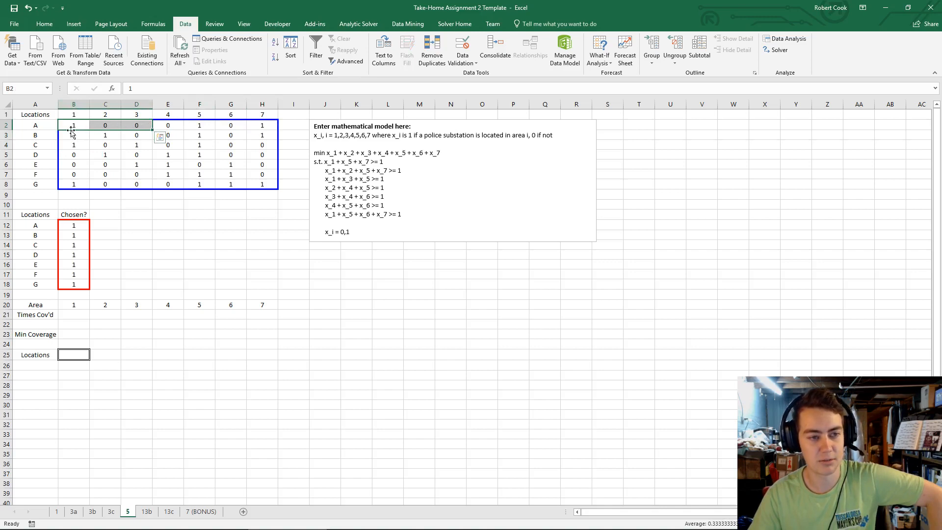
click(186, 192)
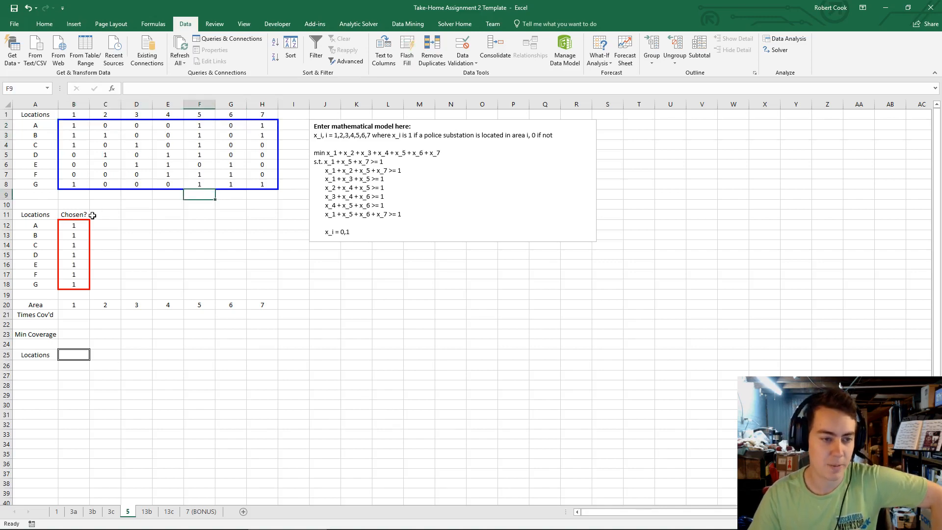
click(78, 315)
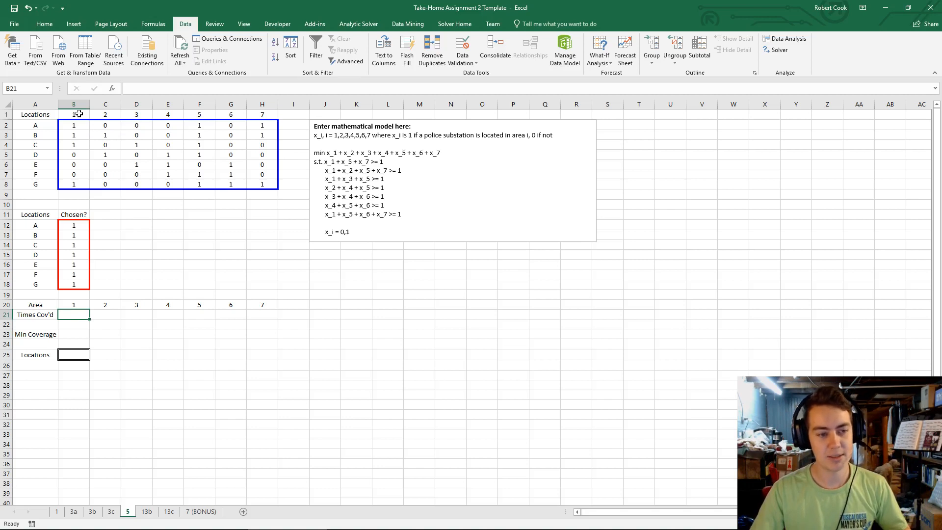
drag(79, 114, 270, 109)
drag(79, 123, 73, 185)
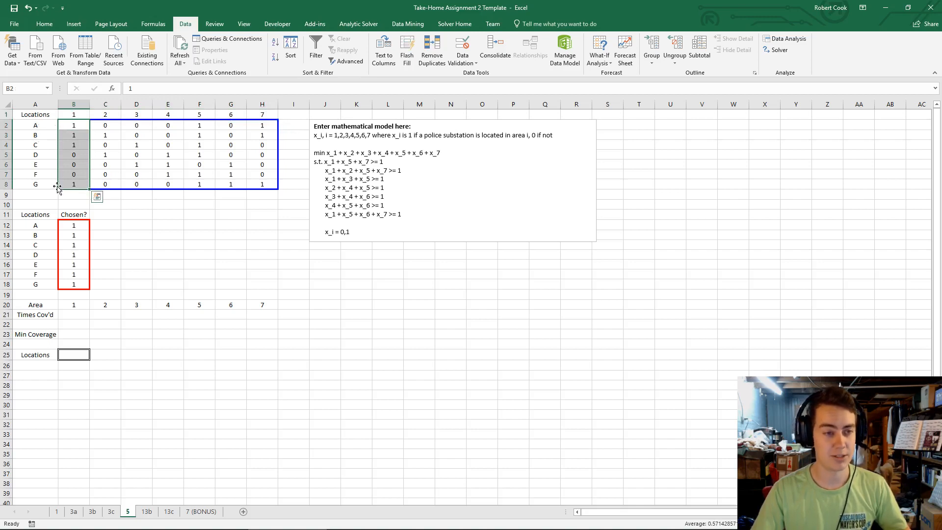
Compute times covered for area 1 in B21 with =SUMPRODUCT($B$12:$B$18,B2:B8)
click(82, 310)
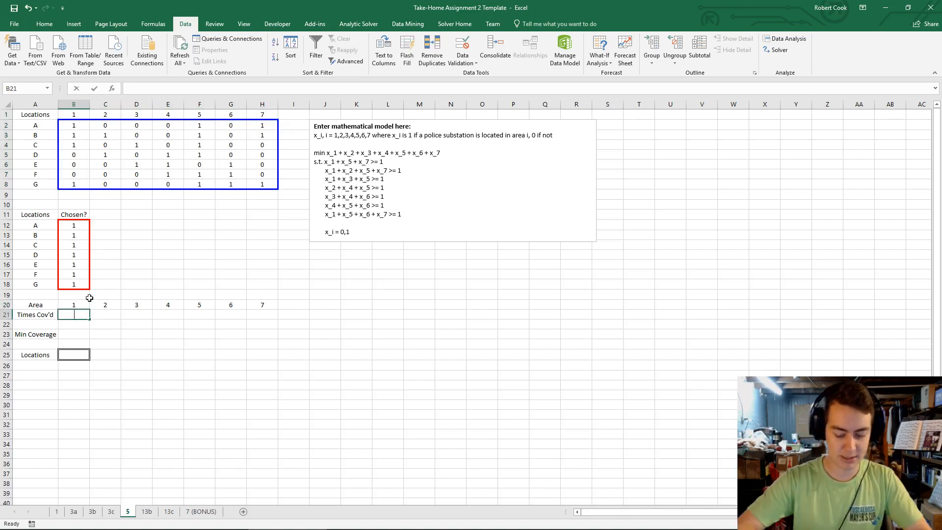
text(=sumproduct()
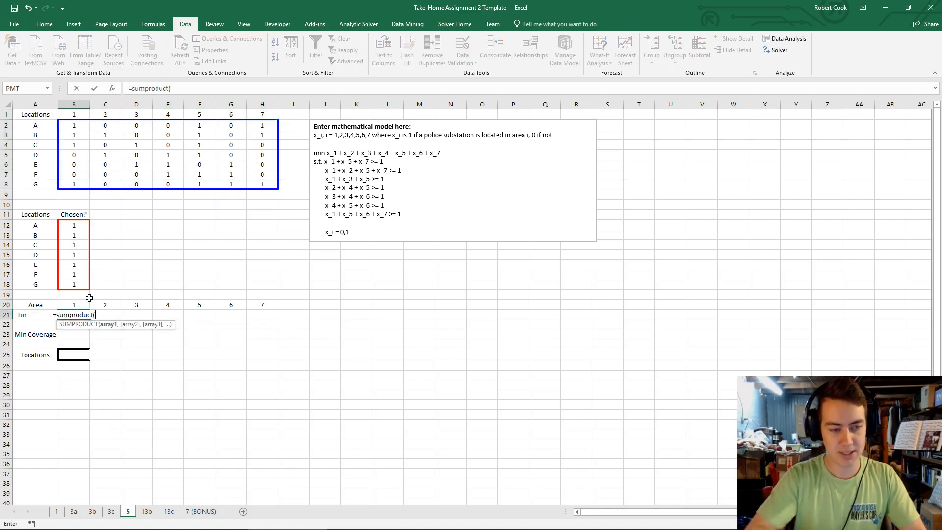
drag(76, 226, 84, 283)
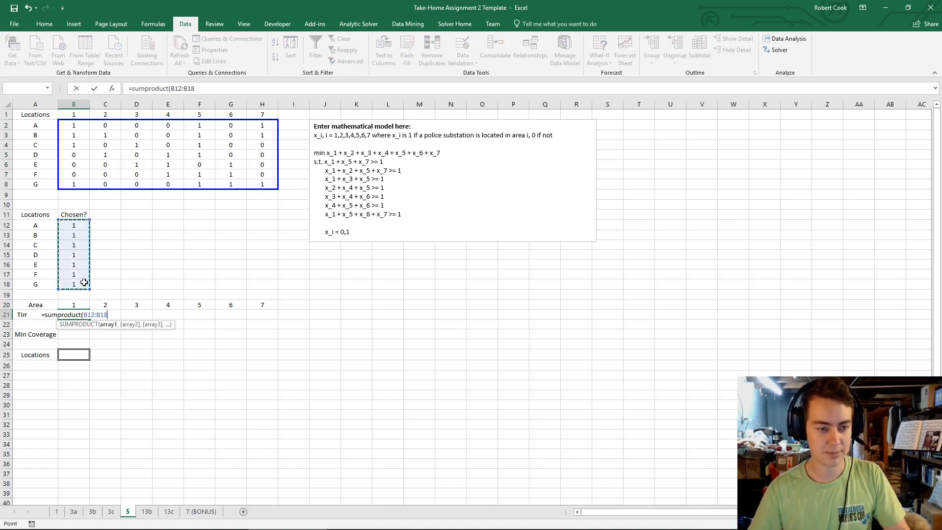
key(F4)
drag(82, 125, 91, 183)
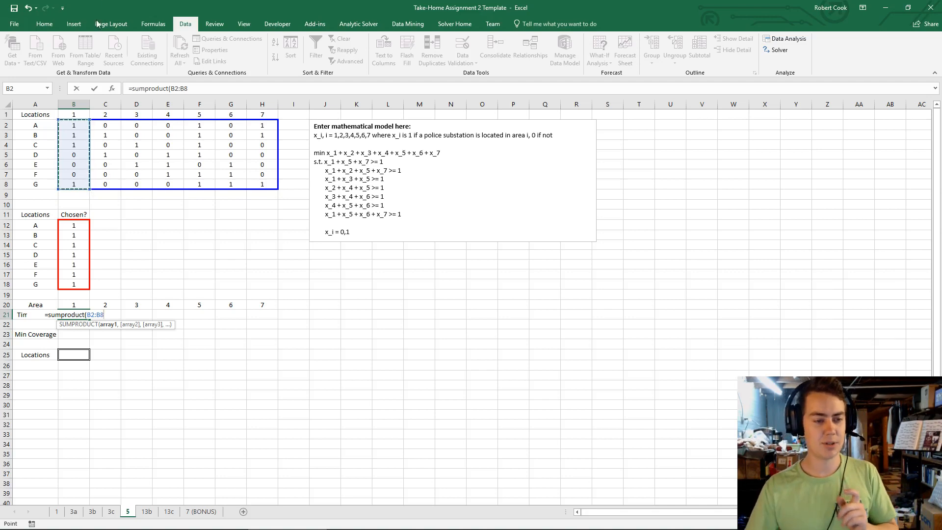
drag(74, 226, 82, 287)
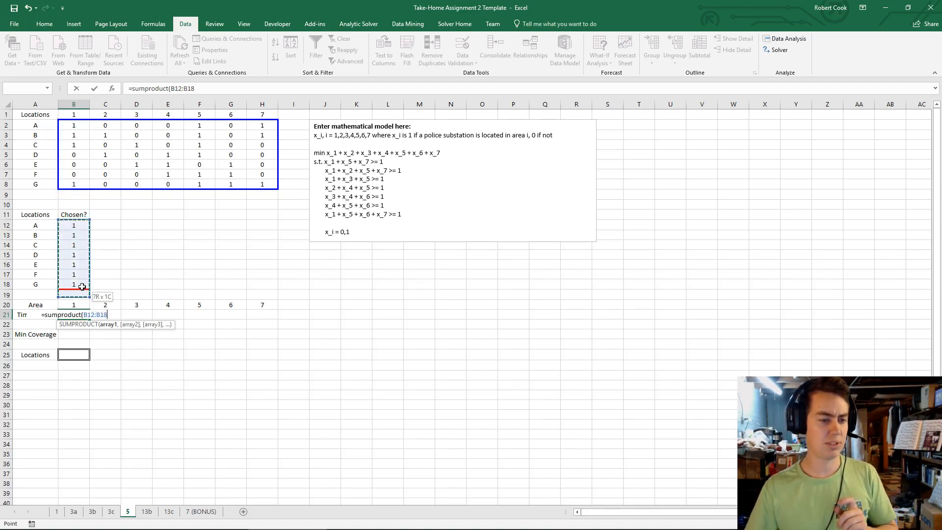
key(F4)
text(,)
click(73, 128)
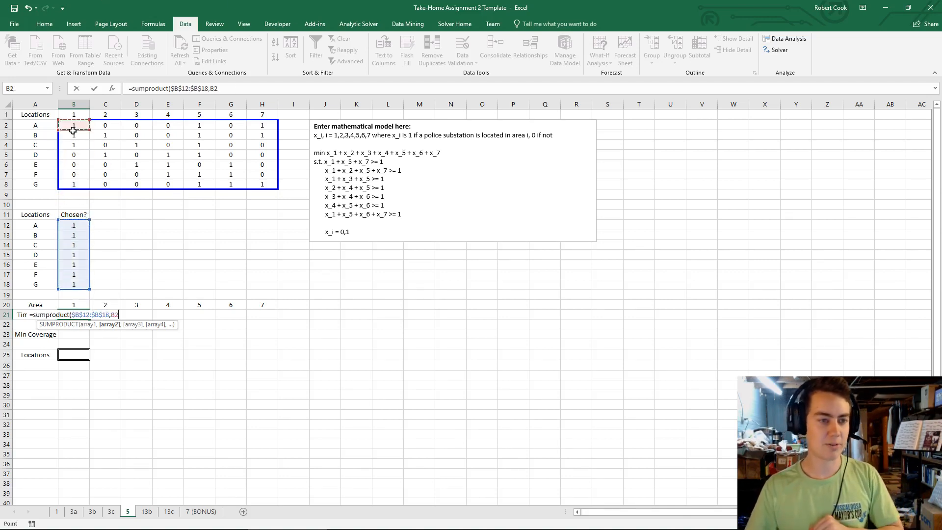
drag(72, 131, 78, 185)
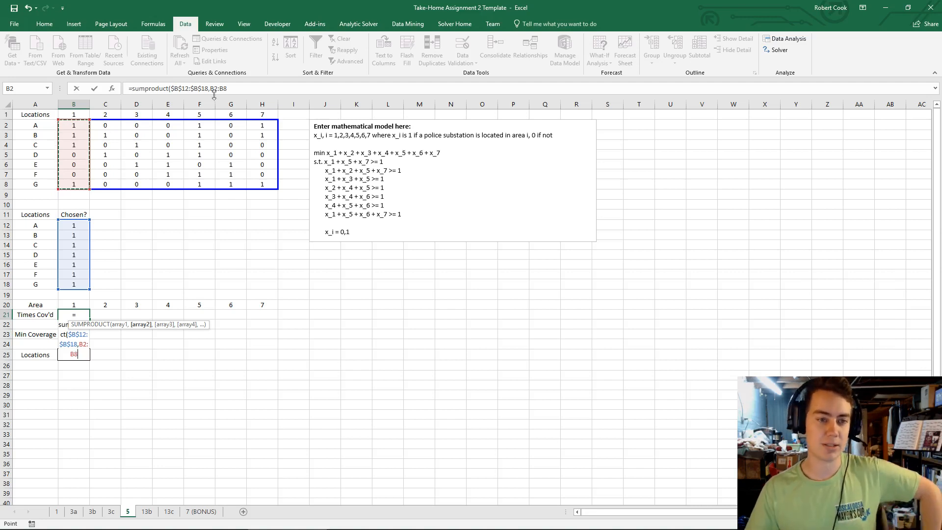
click(242, 85)
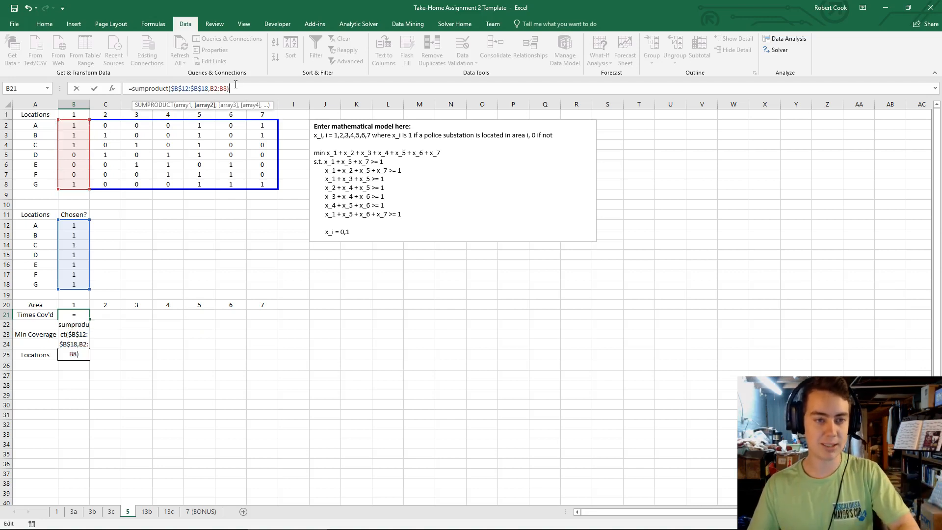
key(ctrl+Return)
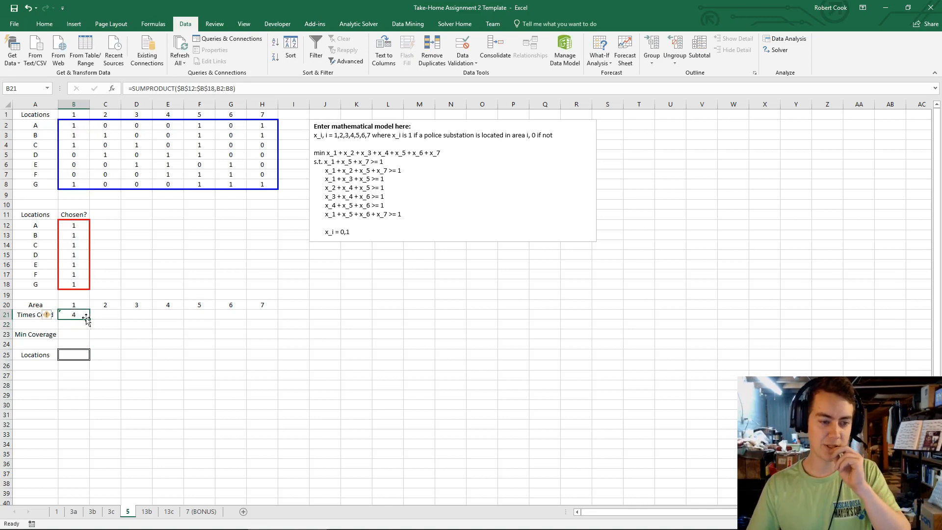
Fill the times-covered formula from B21 across to H21 and check the references in H21
drag(88, 318, 277, 320)
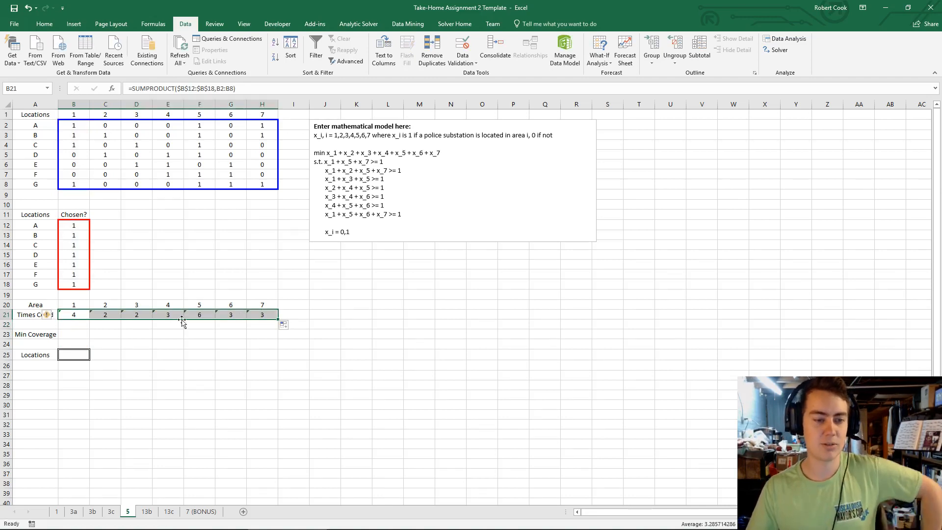
double_click(260, 314)
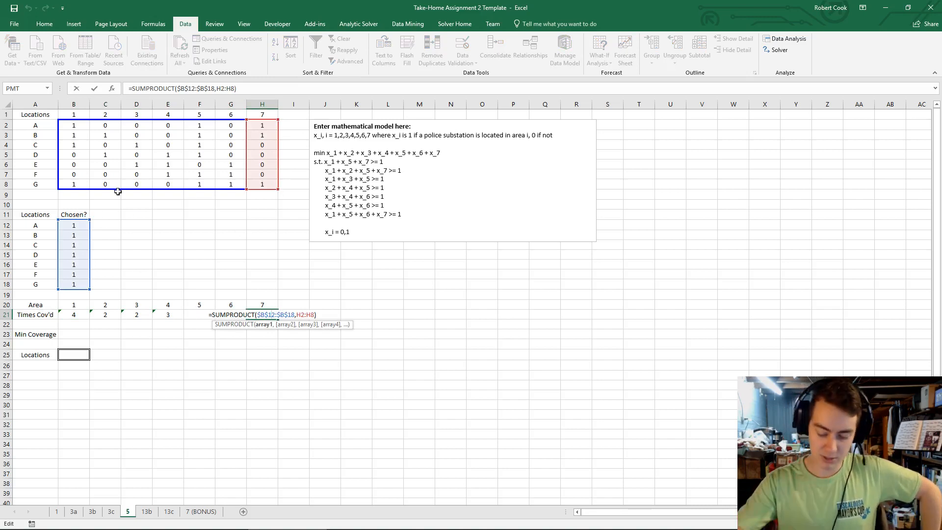
key(Return)
Enter a minimum coverage of 1 for all seven areas in B23:H23
click(71, 333)
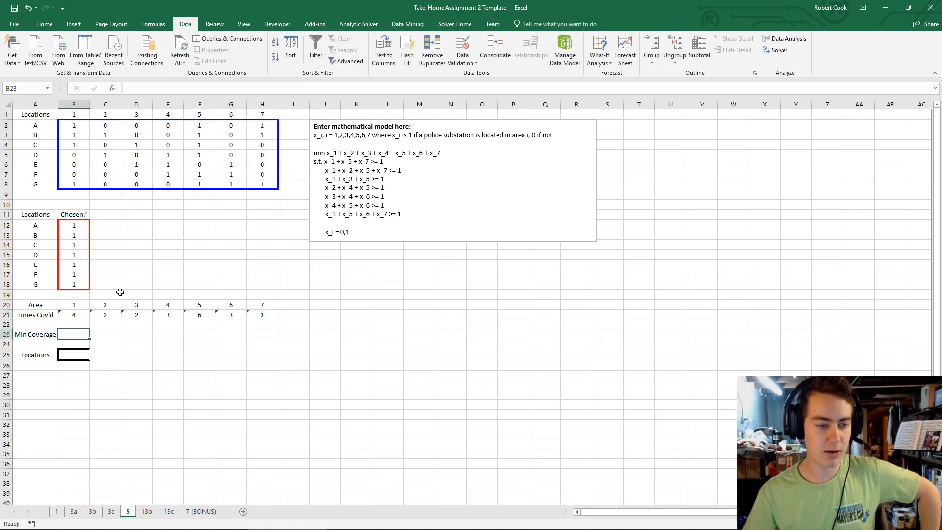
text(1	1	1	1	1	1	1)
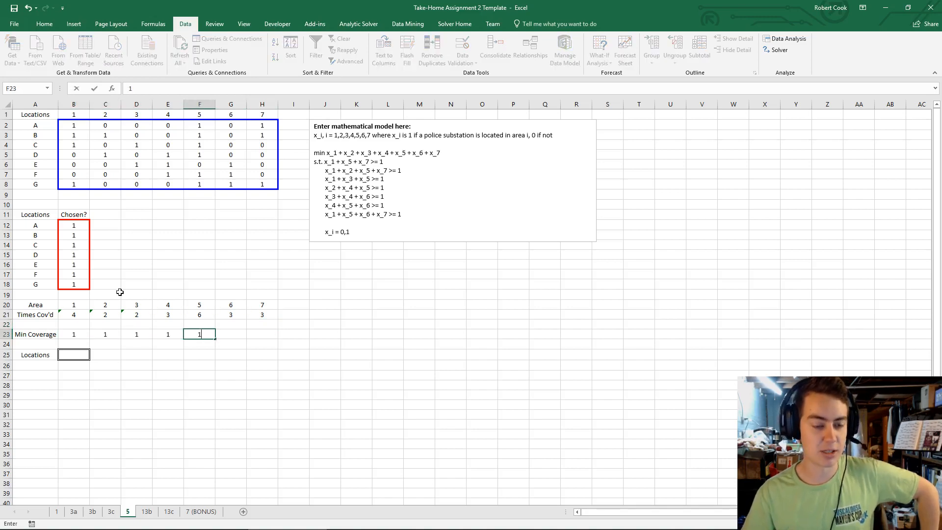
key(Left)
Enter the >= sign in B22, between times covered and minimum coverage, and copy it through E22
key(Left)
key(Up)
key(Up)
key(Left)
key(Left)
key(Left)
key(Left)
key(Down)
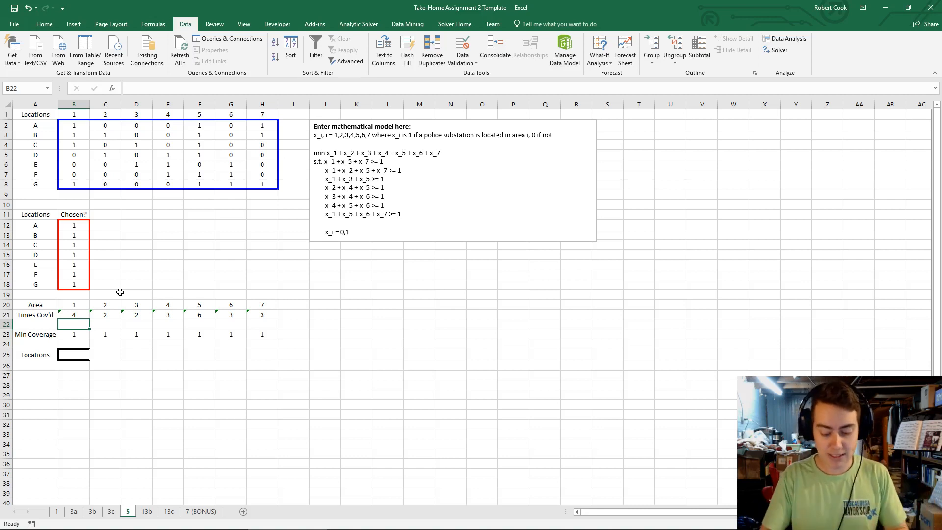
text(>=)
key(ctrl+Return)
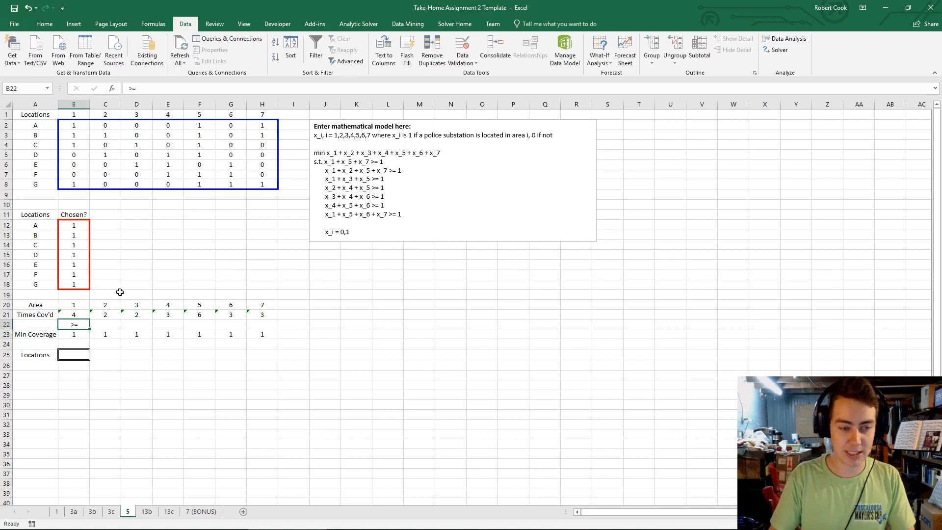
key(ctrl+c)
key(Right)
key(ctrl+v)
key(ctrl+Right)
key(ctrl+v)
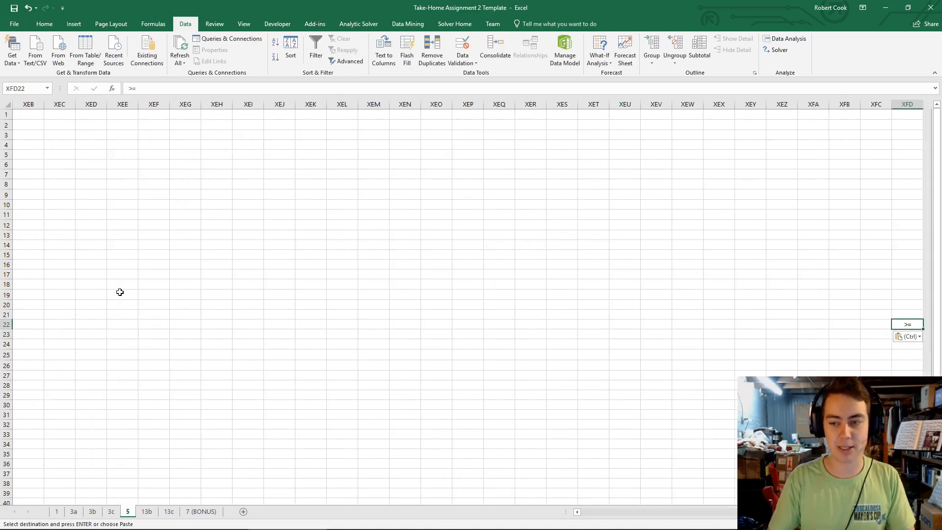
key(Delete)
key(ctrl+Left)
Copy the >= sign from E22 into F22:H22 for areas 5 to 7
key(Right)
key(Right)
key(Left)
key(Left)
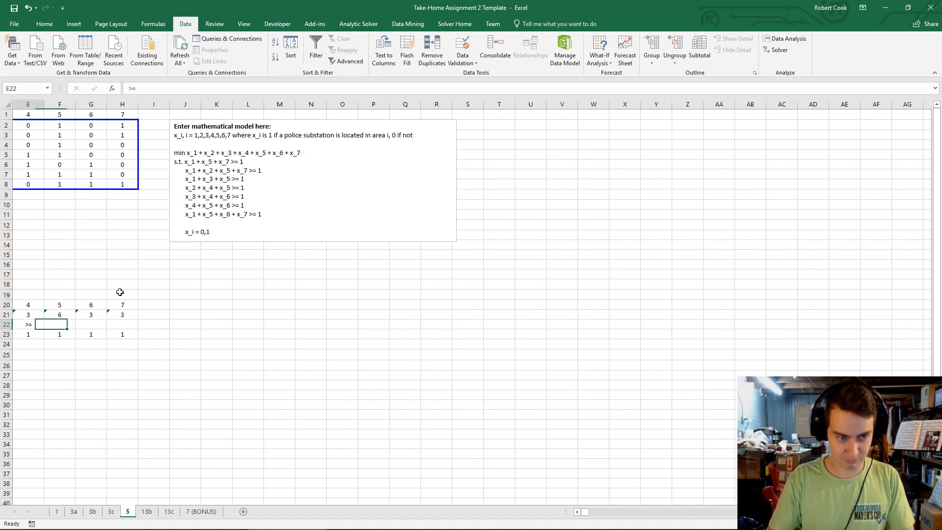
key(ctrl+c)
key(Right)
key(ctrl+v)
key(Right)
key(ctrl+v)
key(Right)
key(ctrl+v)
key(Left)
key(Left)
key(Left)
key(Left)
key(Left)
key(Left)
key(Left)
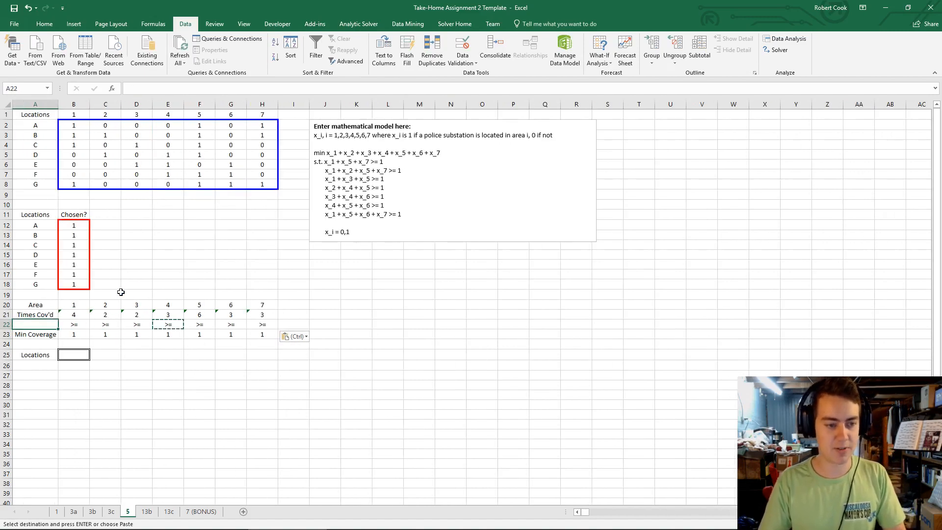
Review the chosen-location cells B12:B18 and the constraint rows for times covered, >= and minimum coverage
click(239, 375)
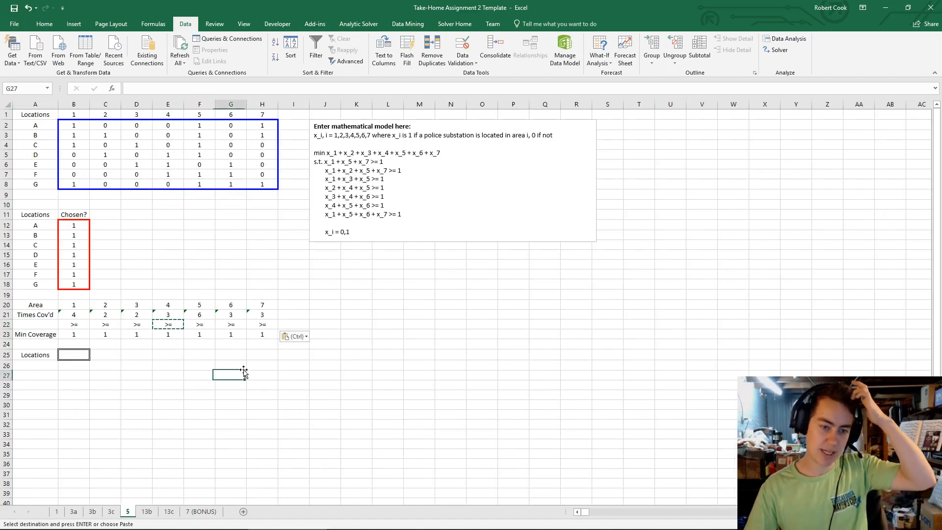
click(138, 346)
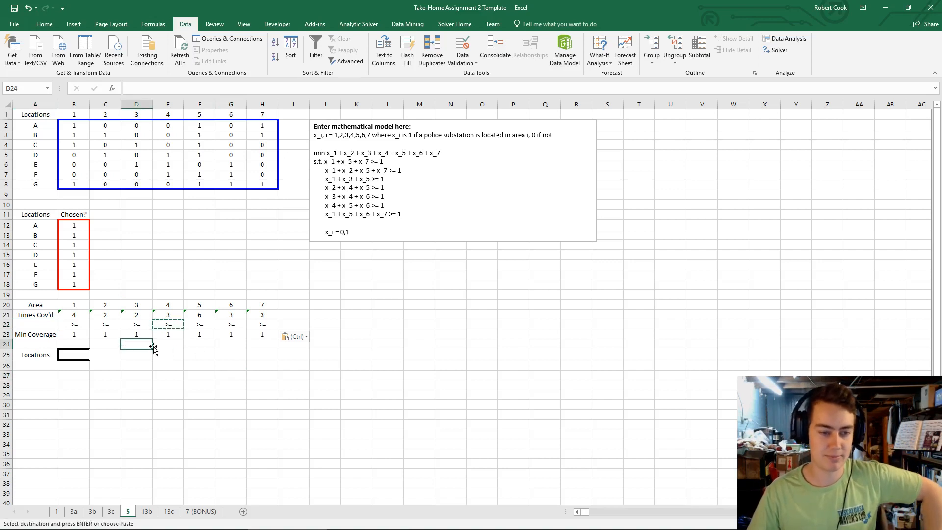
click(181, 344)
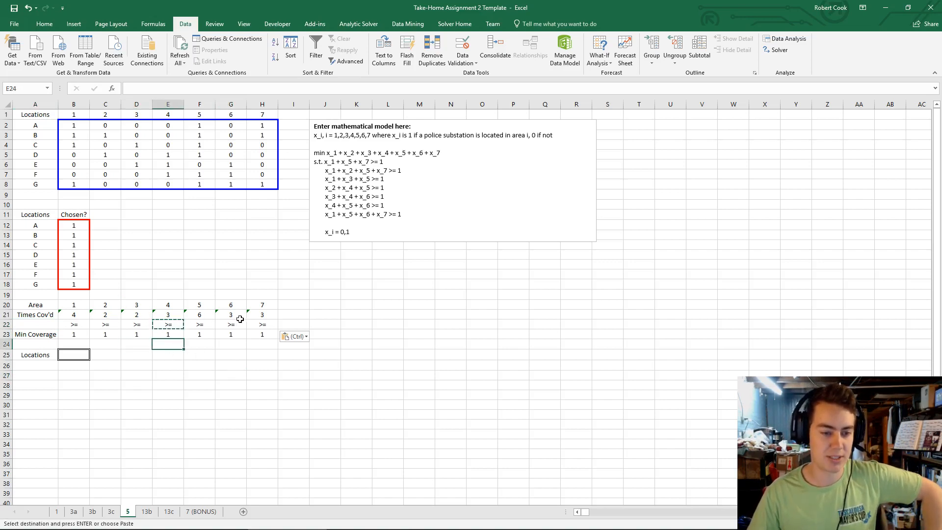
drag(65, 226, 74, 285)
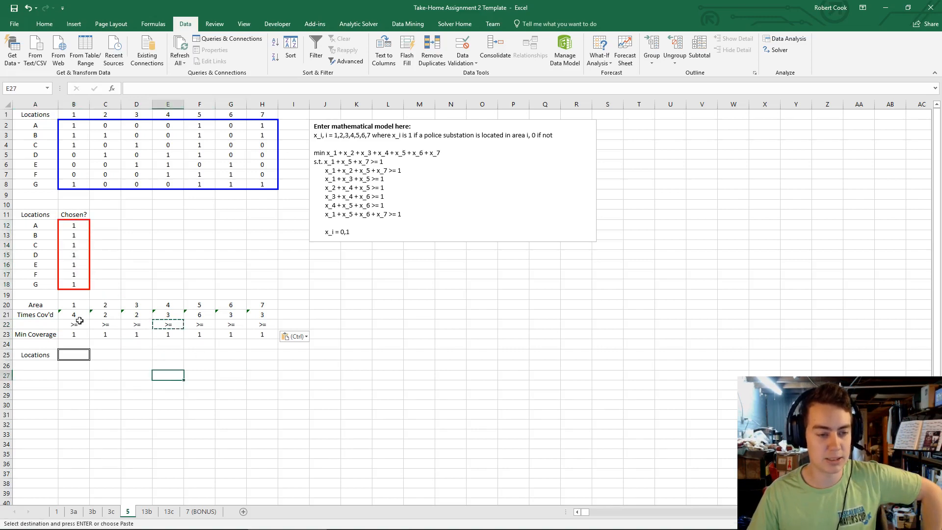
drag(67, 324, 256, 327)
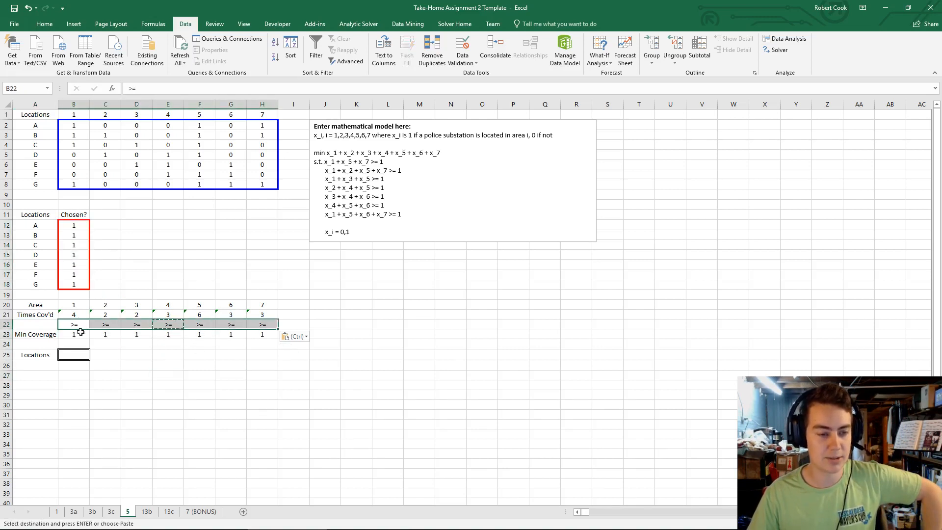
drag(78, 334, 256, 338)
click(200, 362)
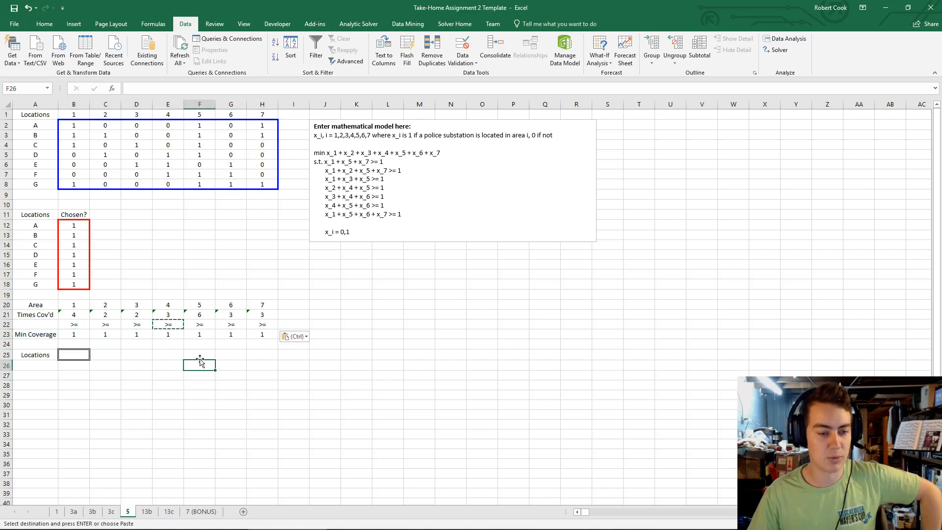
Total the chosen locations B12:B18 with a SUM formula in the Locations cell B25
click(83, 355)
text(=sum*)
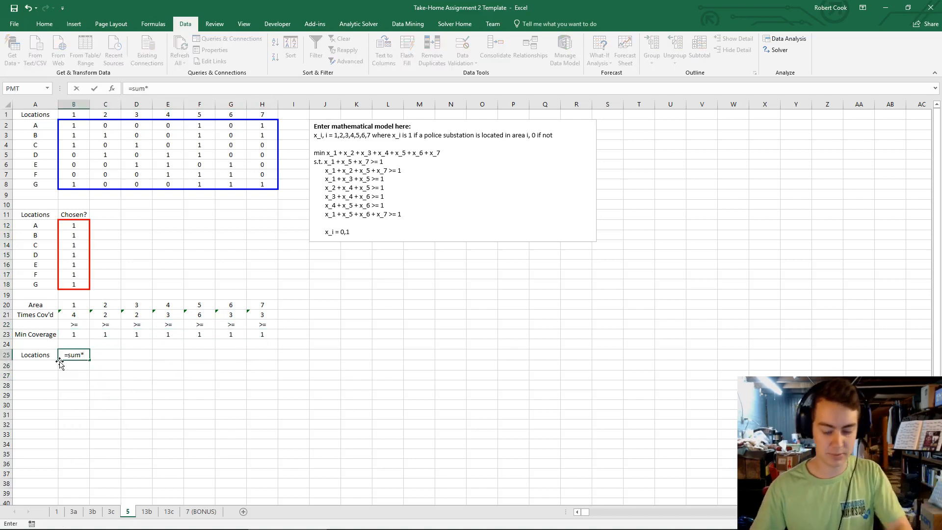
key(BackSpace)
text(()
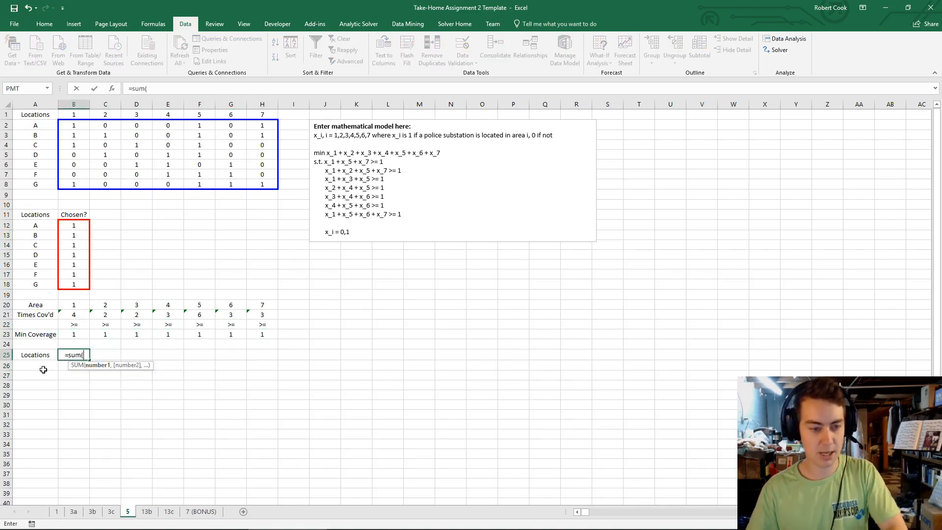
drag(77, 227, 76, 284)
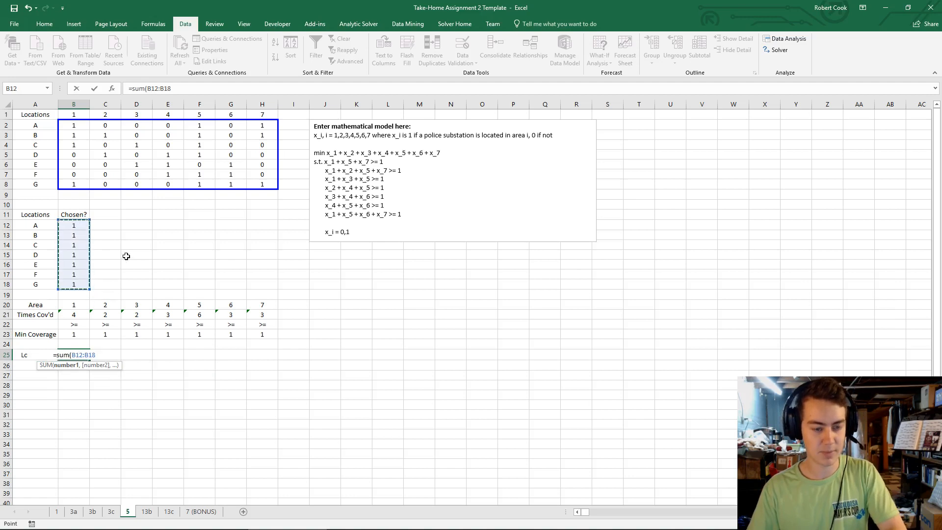
key(Return)
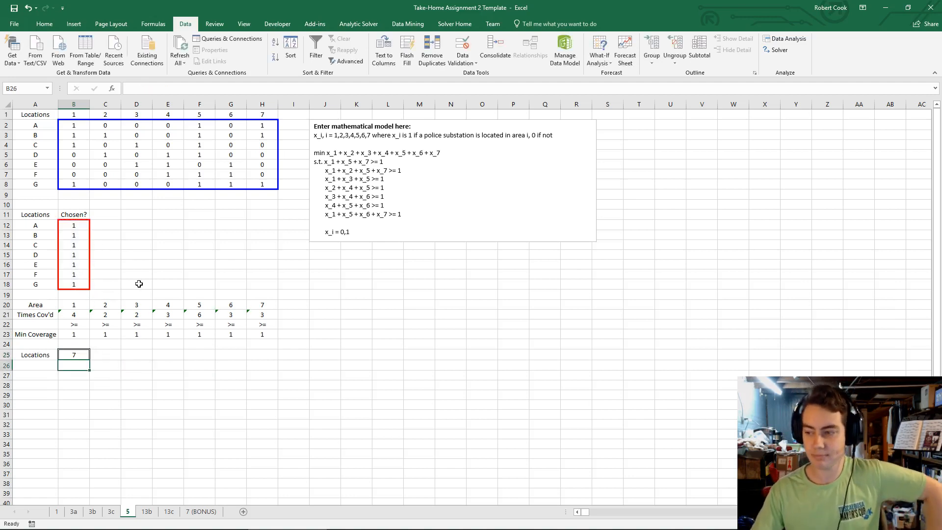
click(172, 364)
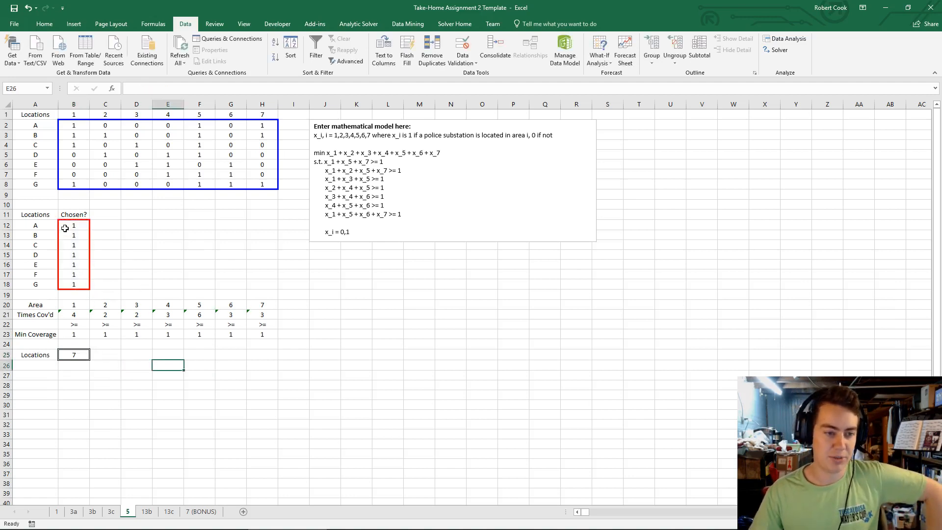
drag(65, 228, 69, 294)
click(134, 378)
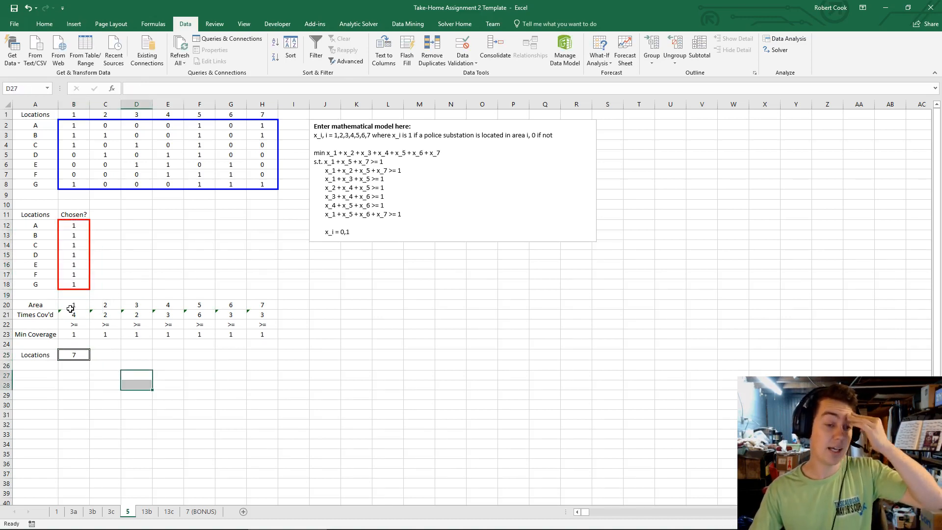
Run Error Checking on the times-covered formula in B21 and close it without changing the formula
click(74, 315)
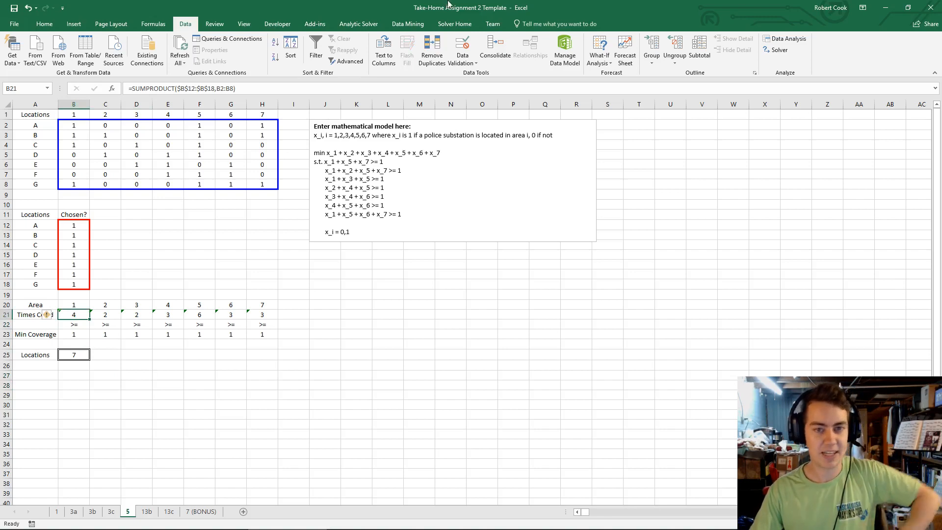
click(153, 24)
click(449, 50)
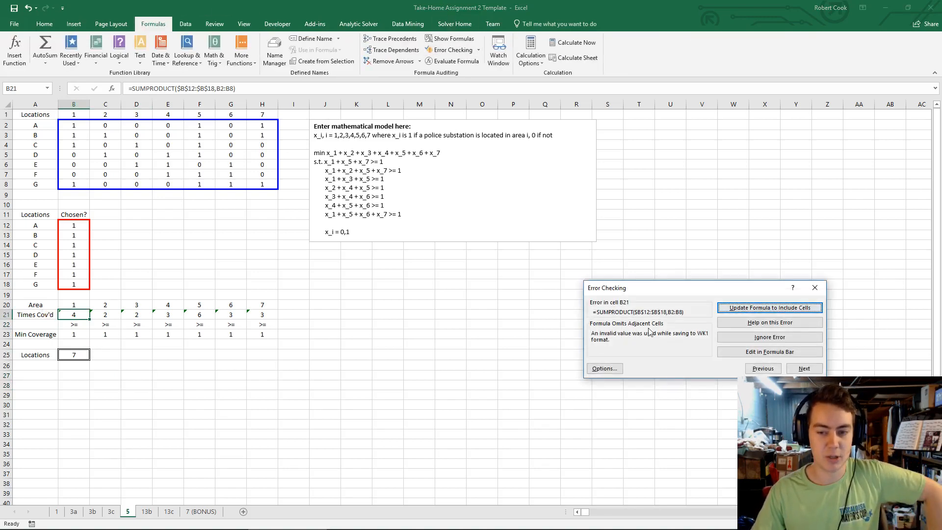
click(816, 288)
click(325, 324)
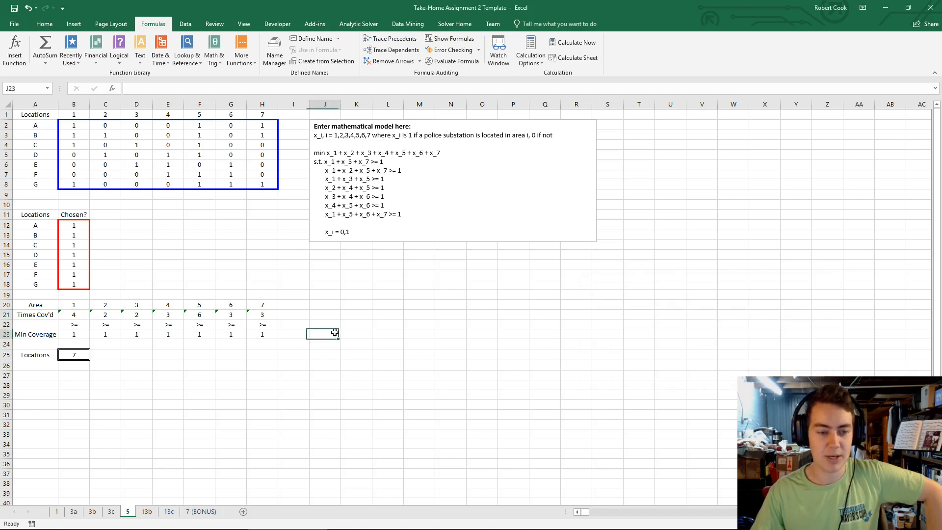
click(293, 315)
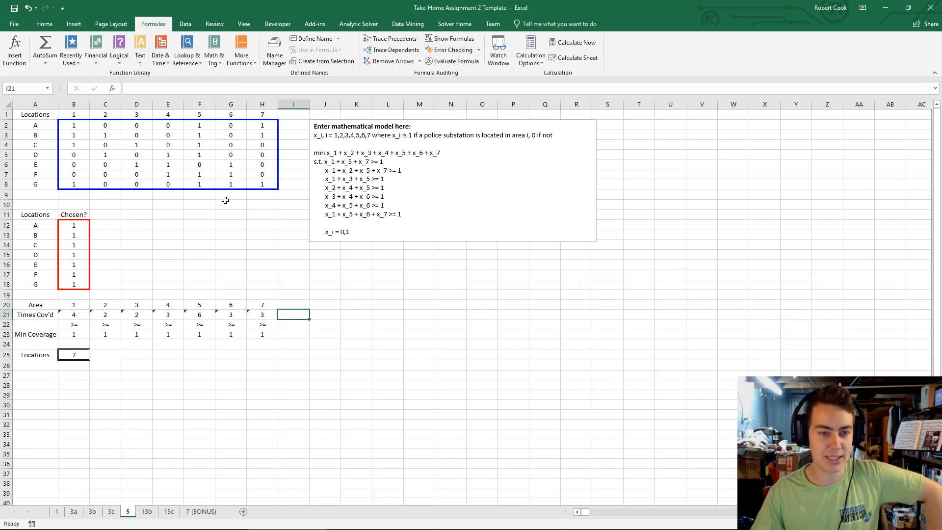
click(165, 245)
click(168, 234)
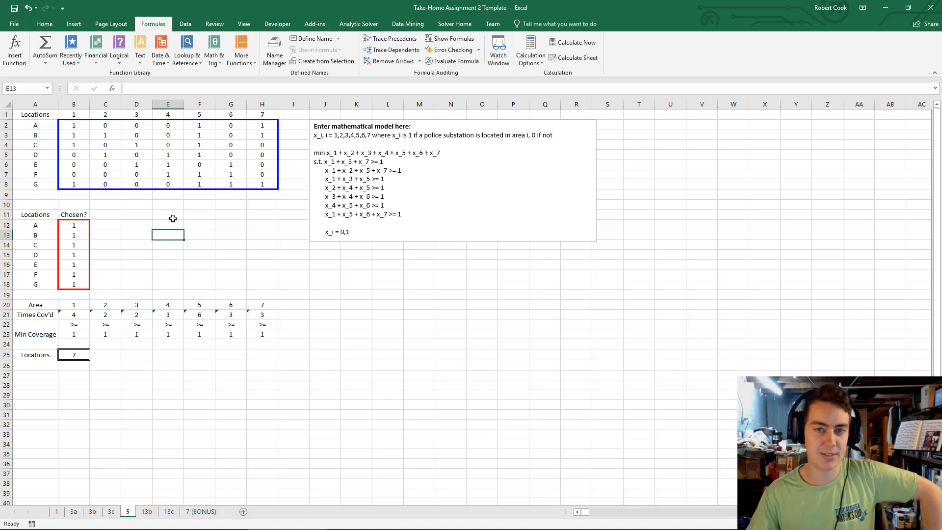
click(168, 255)
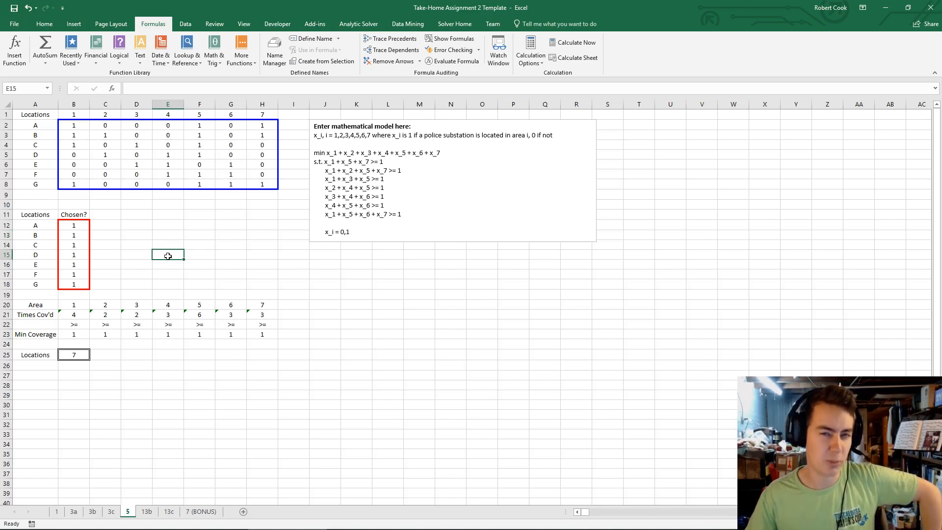
click(283, 414)
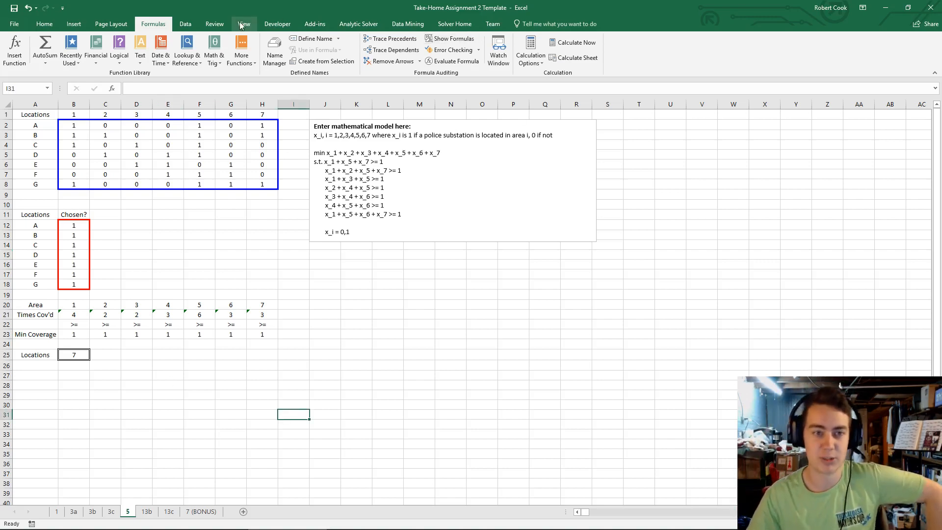
Open Solver and set the objective to minimize the total number of locations in B25
click(185, 24)
click(778, 50)
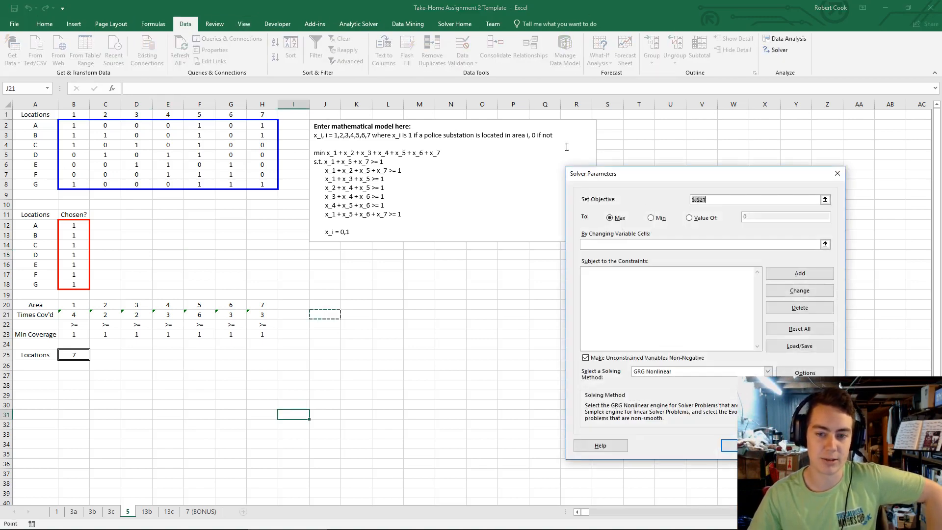
drag(701, 177, 472, 258)
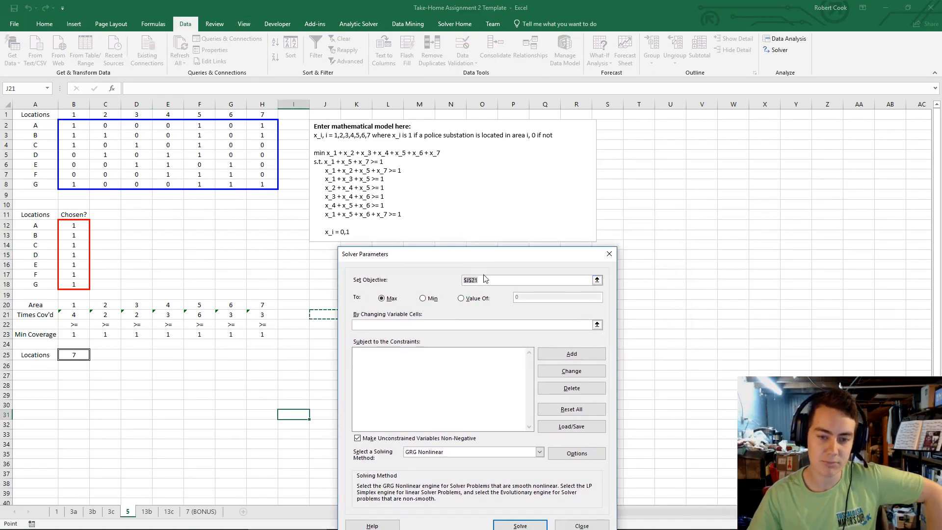
click(72, 355)
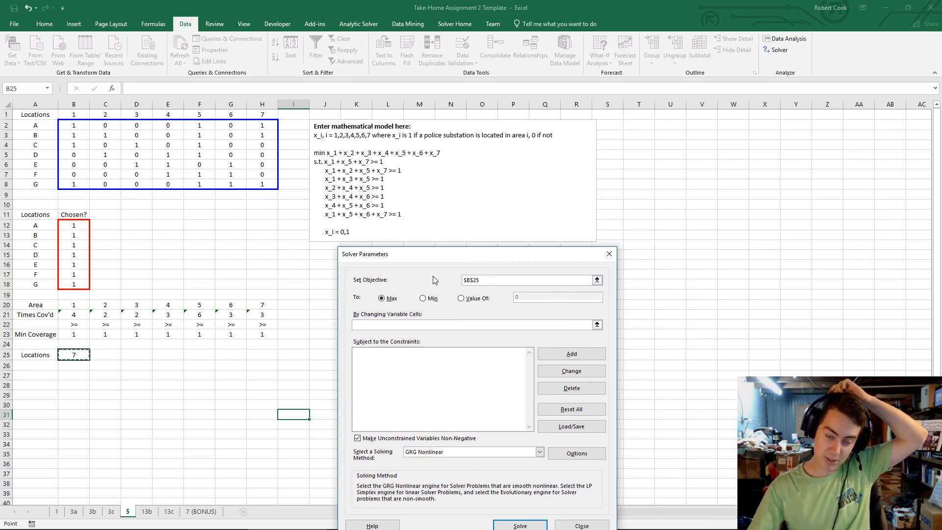
click(423, 299)
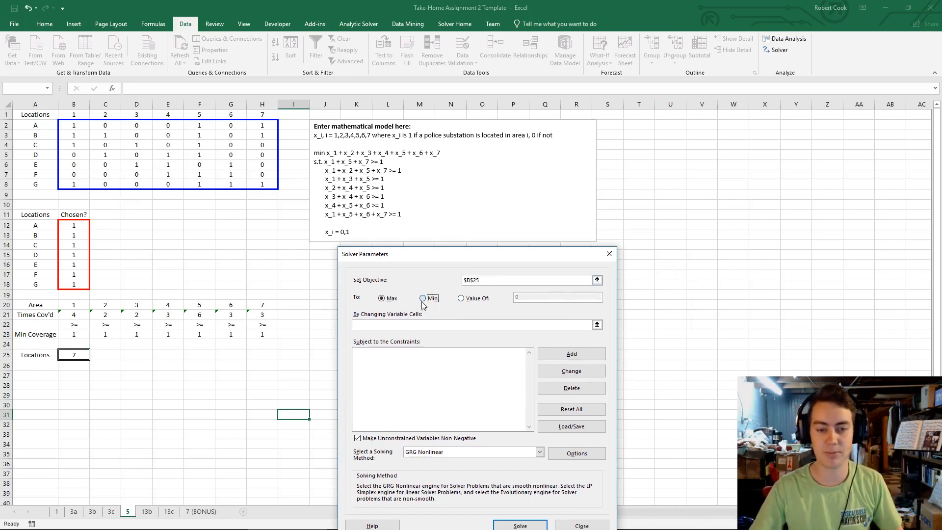
click(441, 325)
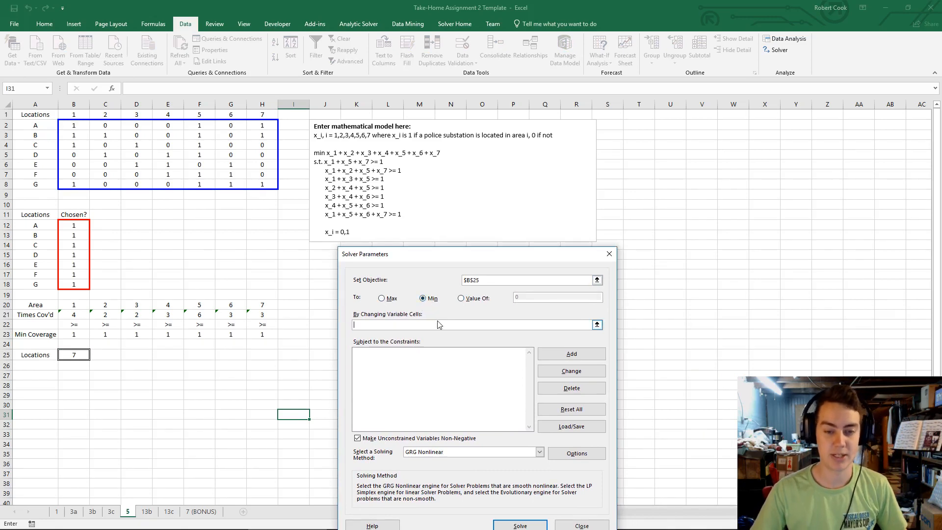
Set Solver's variable cells to B12:B18 and add the constraint that times covered B21:H21 >= minimum coverage B23:H23
drag(75, 226, 262, 315)
click(570, 355)
click(489, 396)
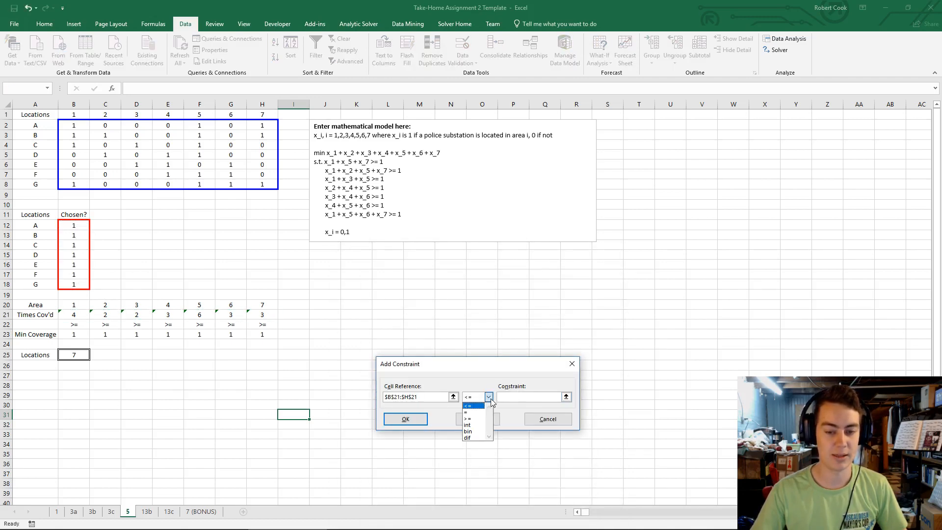
click(475, 418)
drag(75, 337, 268, 338)
click(477, 419)
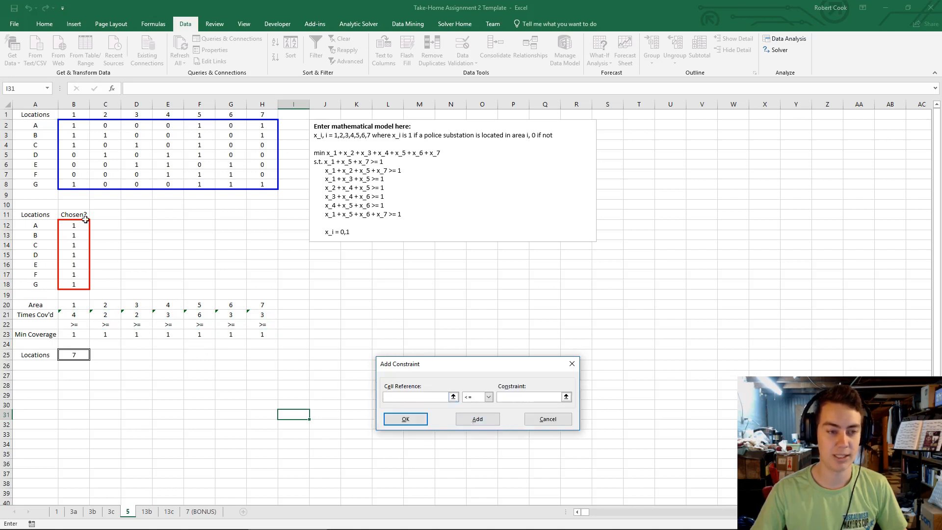
Add a Solver constraint making the chosen-location cells B12:B18 binary
drag(82, 224, 87, 284)
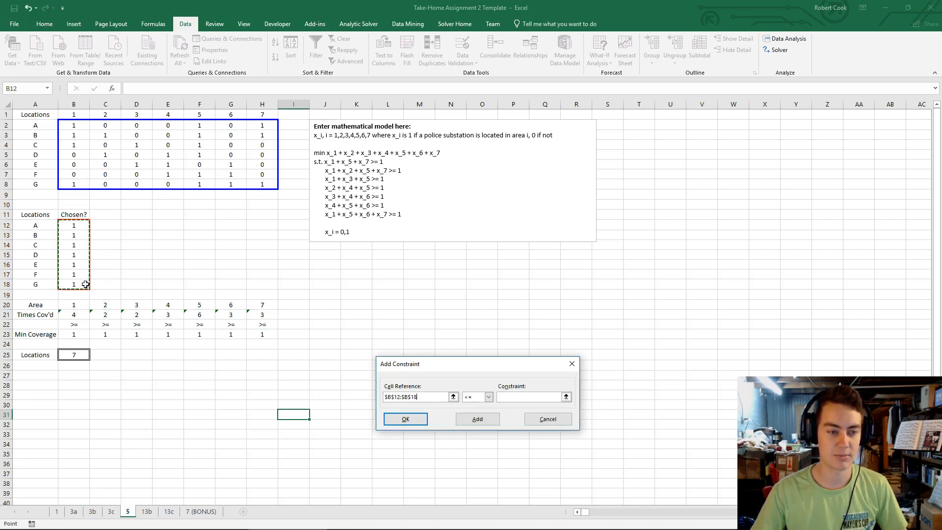
click(489, 397)
click(477, 432)
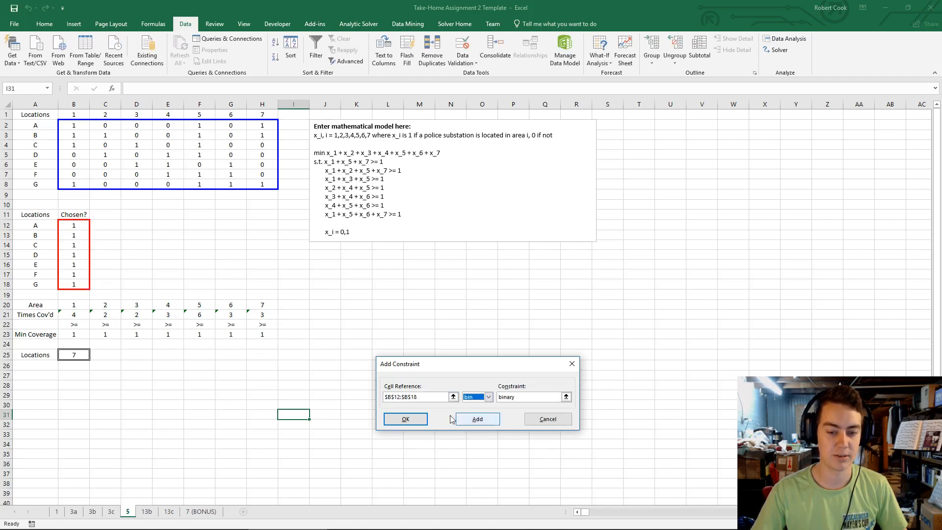
click(405, 419)
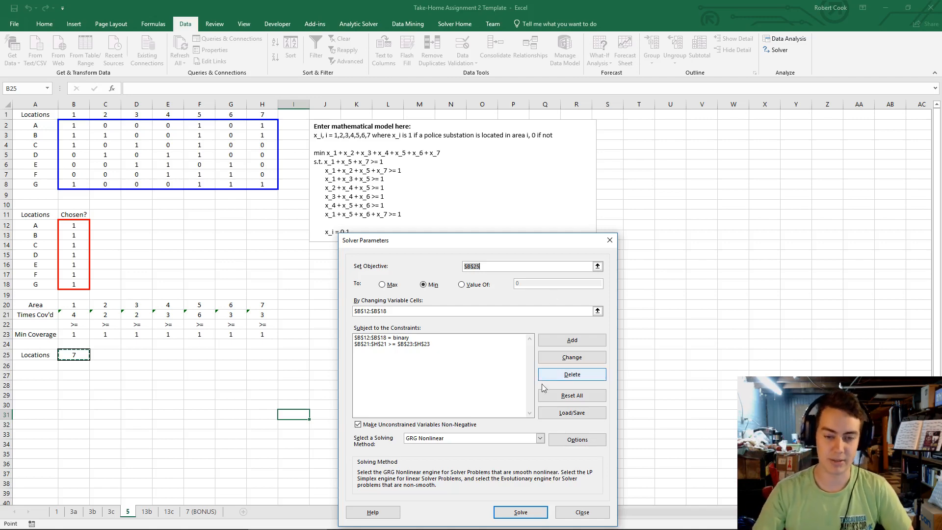
Solve the model with the Simplex LP method and keep the Solver solution
click(513, 439)
click(494, 454)
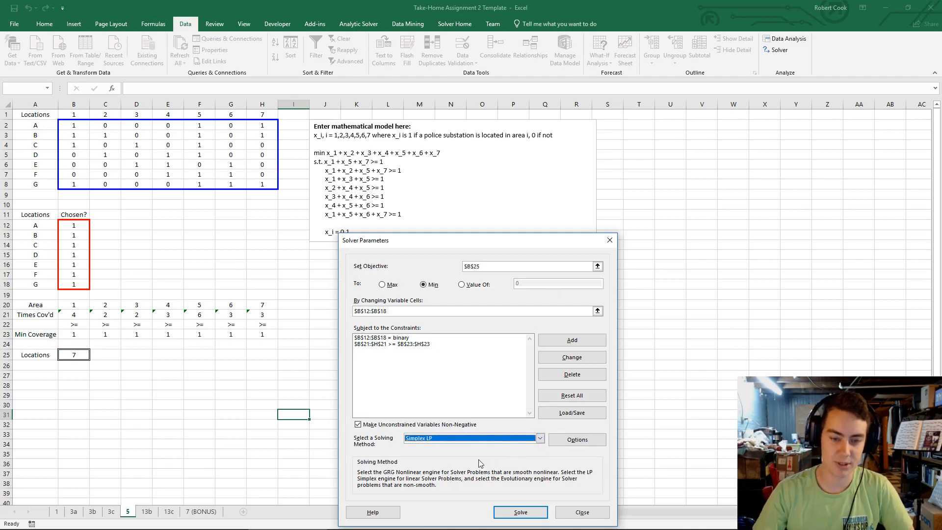
click(521, 512)
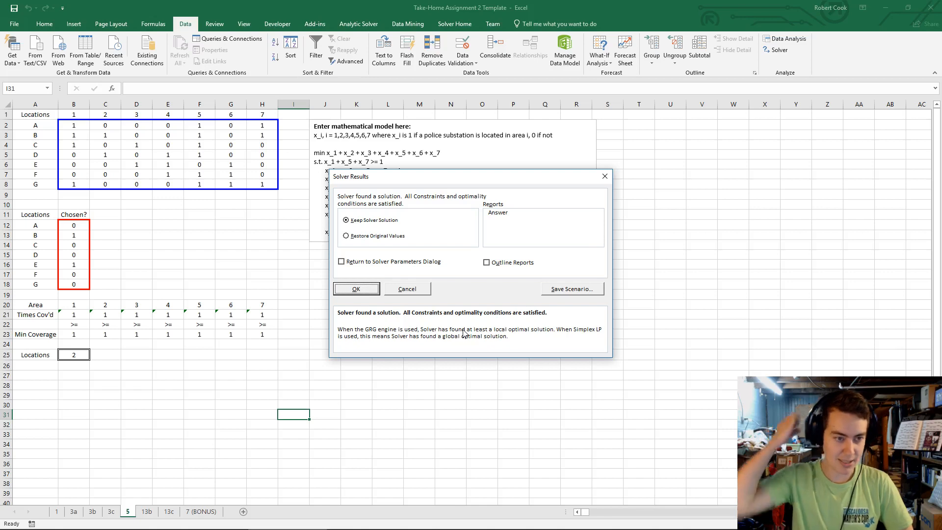
click(364, 290)
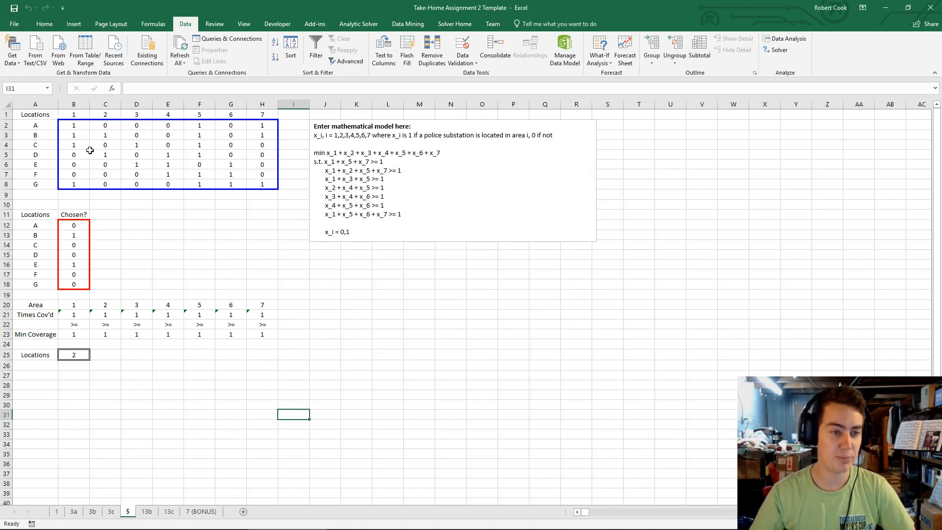
Examine which areas the chosen locations cover in the coverage matrix, and check the times-covered formula for area 7
drag(69, 129, 117, 135)
click(201, 134)
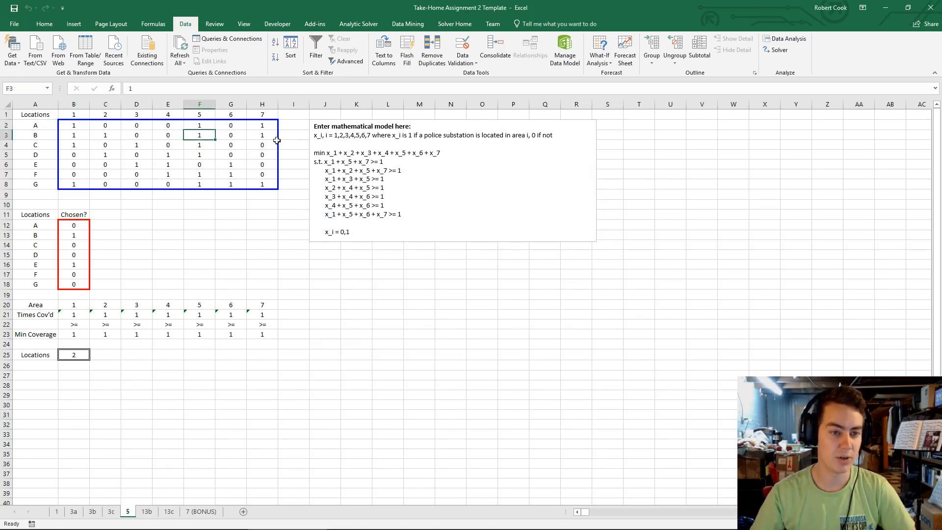
click(265, 133)
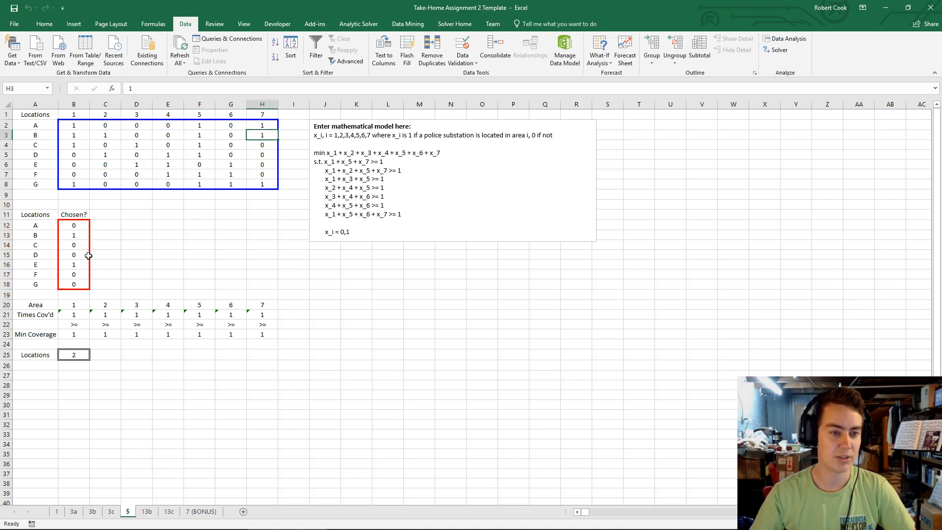
drag(139, 164, 164, 163)
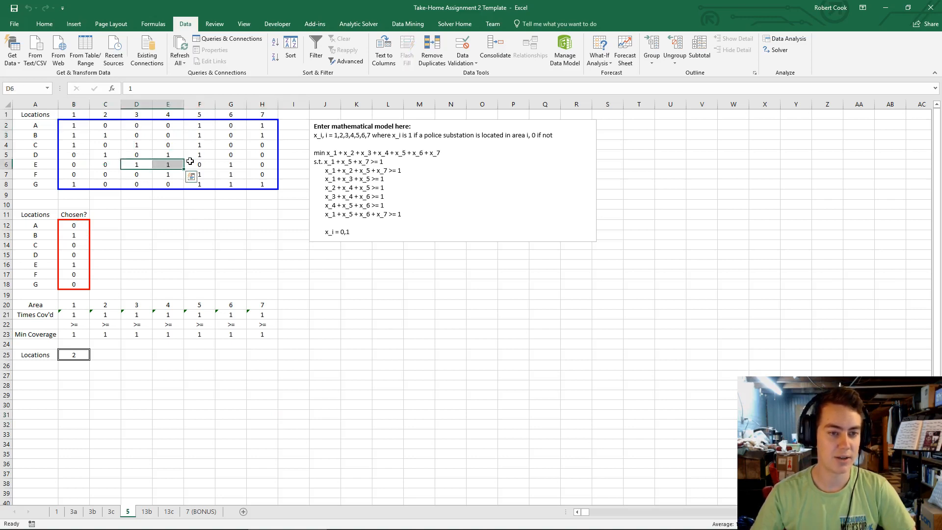
click(289, 284)
click(284, 275)
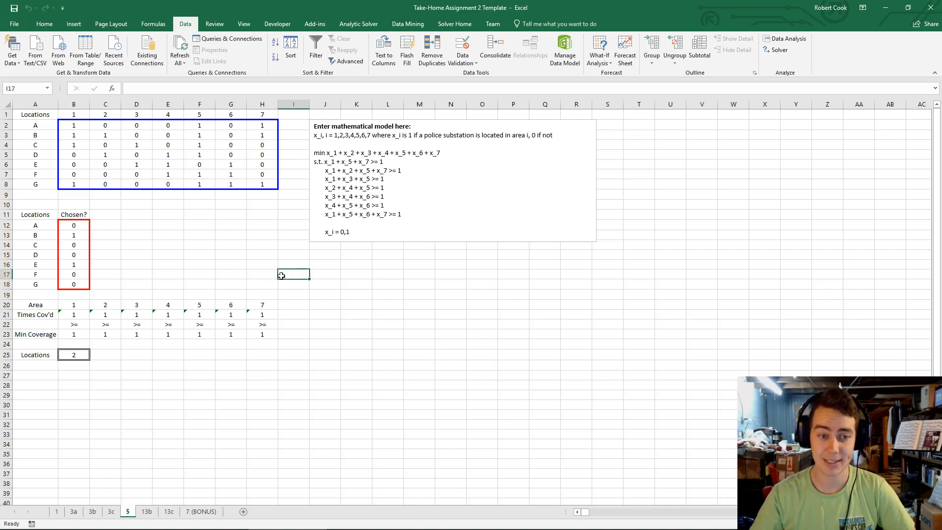
click(255, 314)
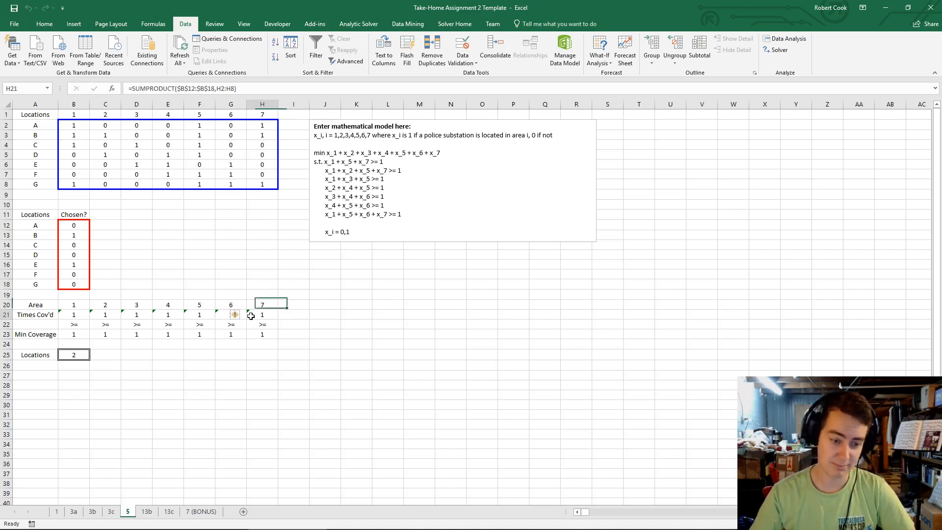
click(314, 306)
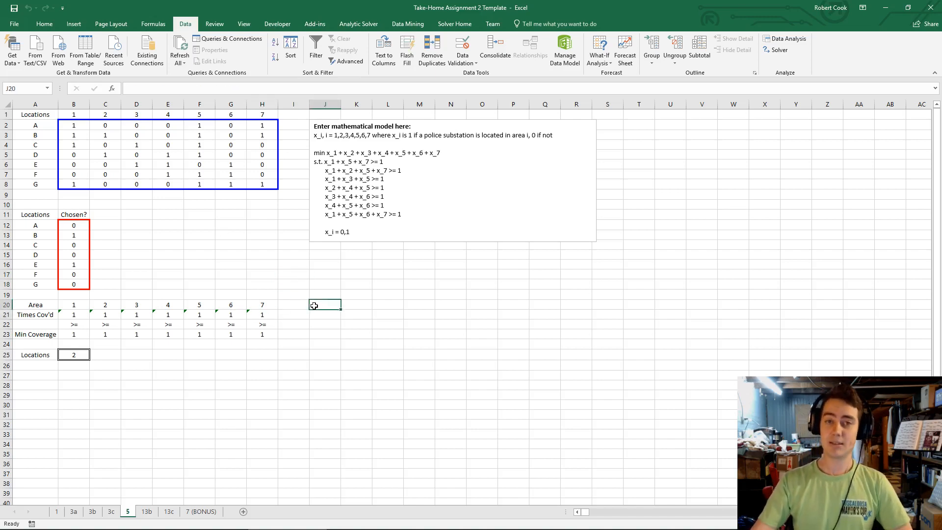